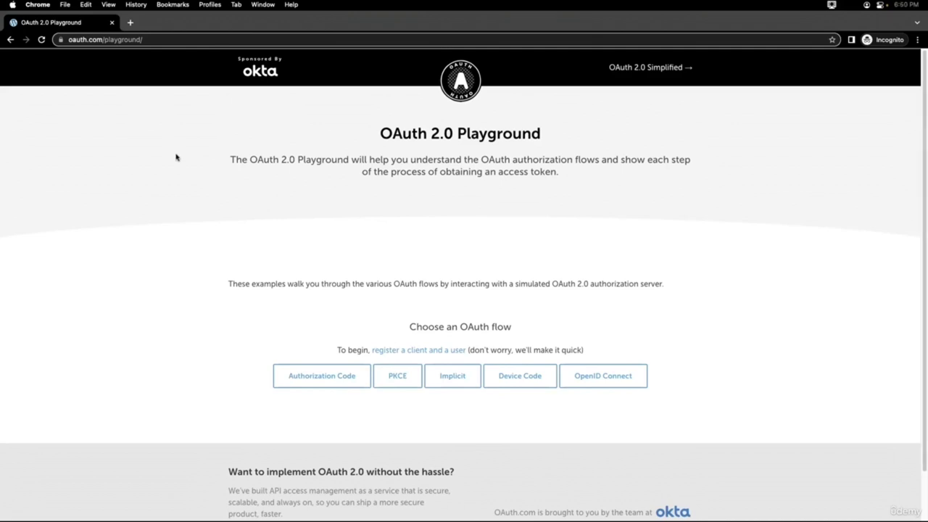
Register a new OAuth client together with a test user account in the playground.
scroll(174, 155, "down", 1)
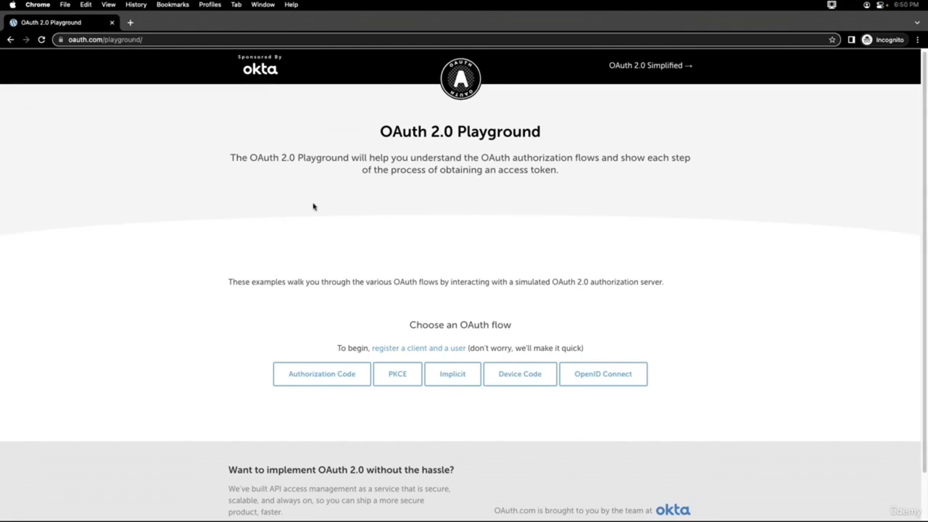
left_click(297, 371)
left_click(416, 350)
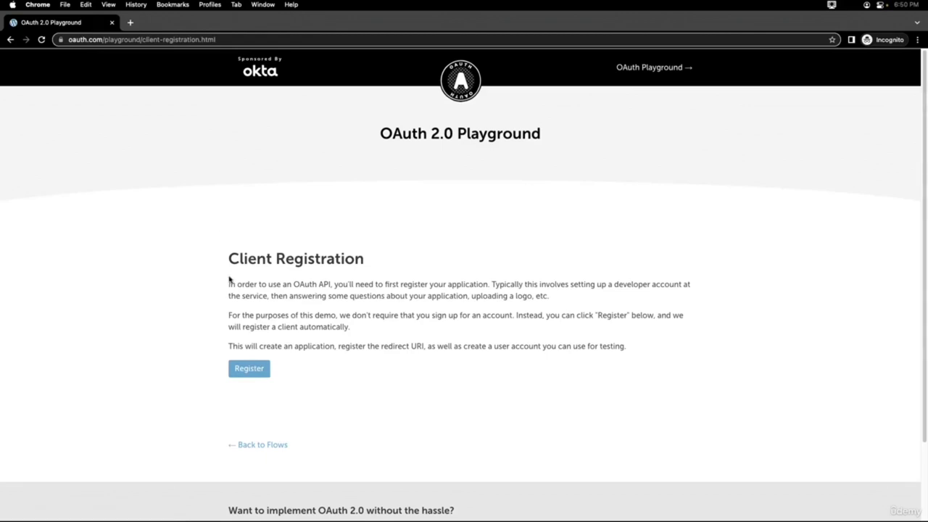
left_click(267, 373)
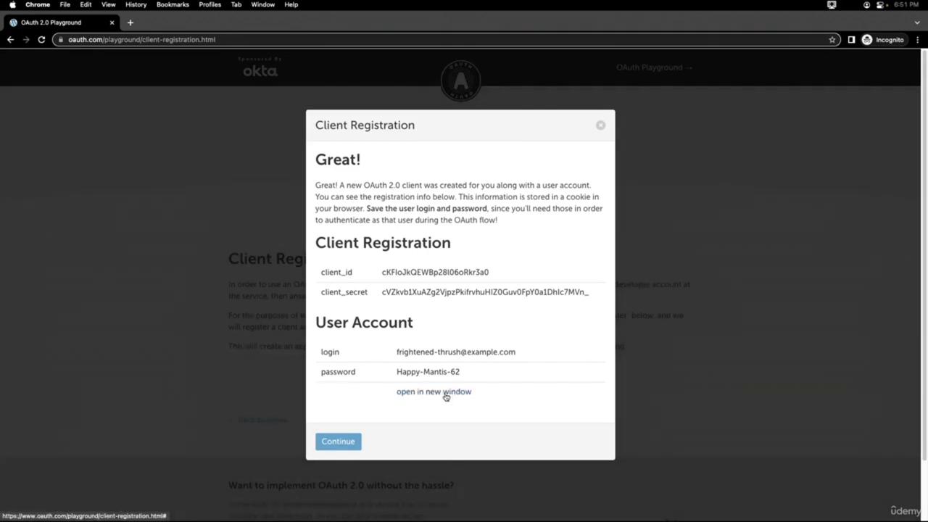
Open the generated user account details in a separate window, and continue from the client registration dialog to the OAuth flow choices.
left_click(446, 396)
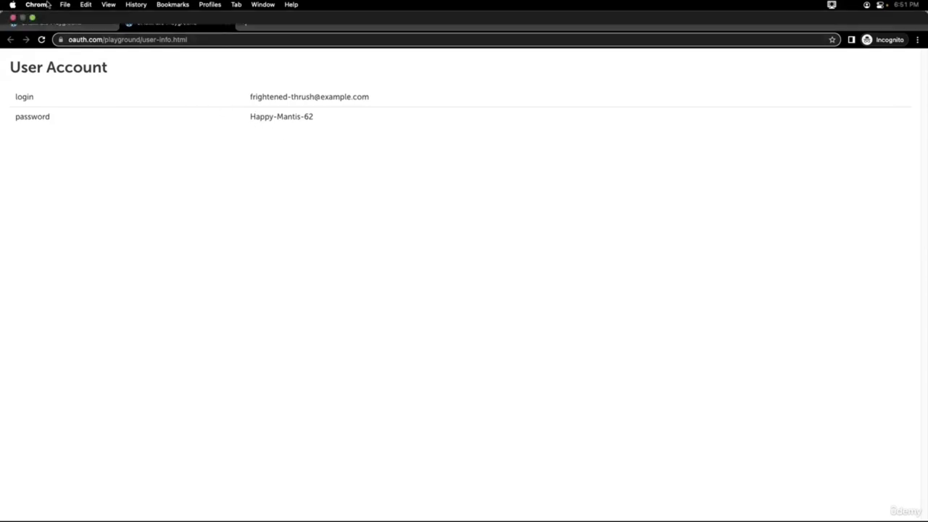
left_click(51, 23)
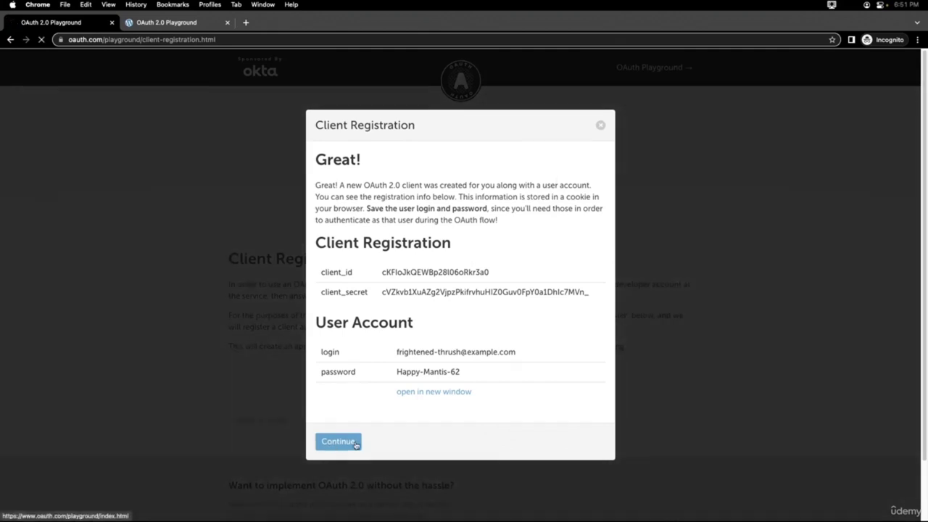
left_click(356, 444)
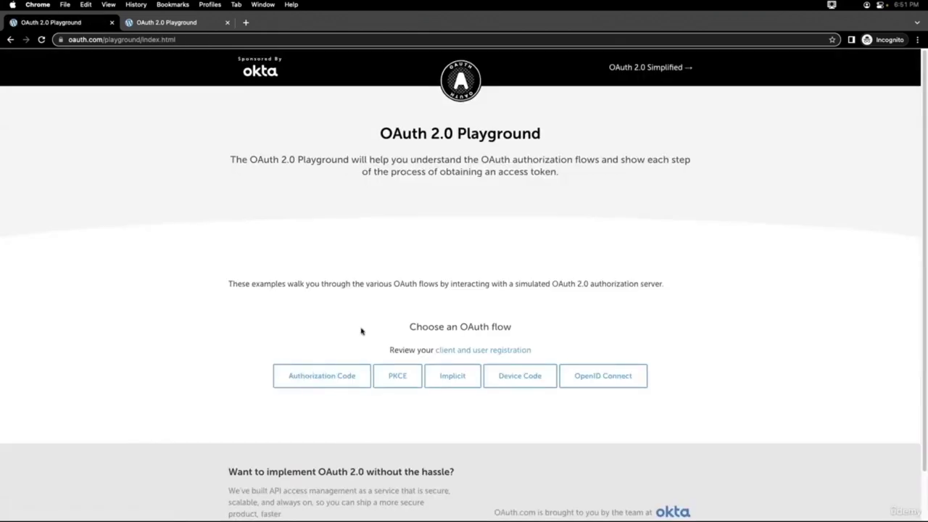
Start the Authorization Code flow and bring up its Build the Authorization URL section.
left_click(360, 385)
scroll(226, 271, "down", 2)
scroll(226, 273, "down", 3)
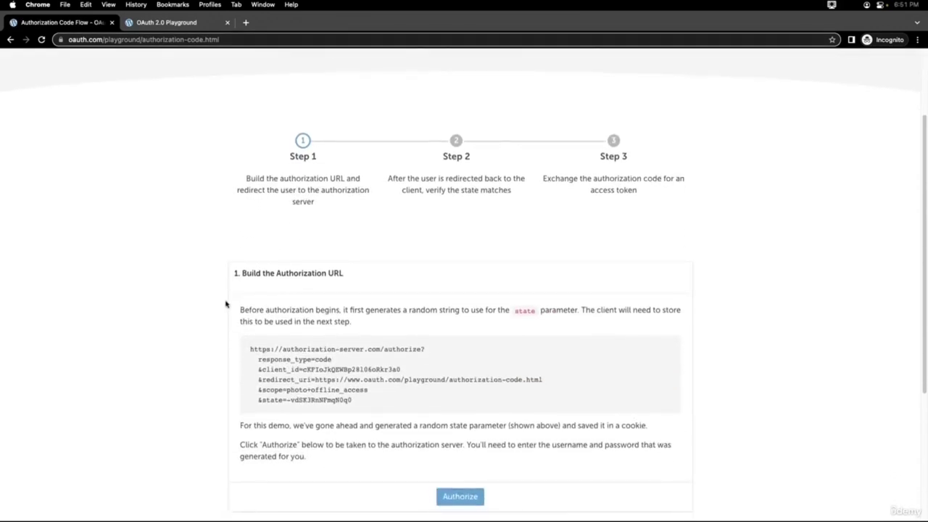
scroll(227, 306, "down", 2)
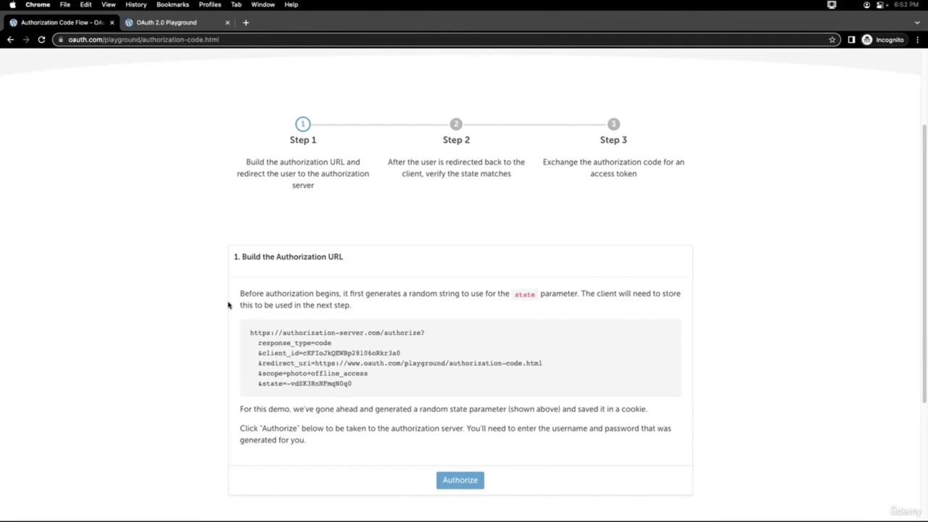
scroll(228, 305, "down", 2)
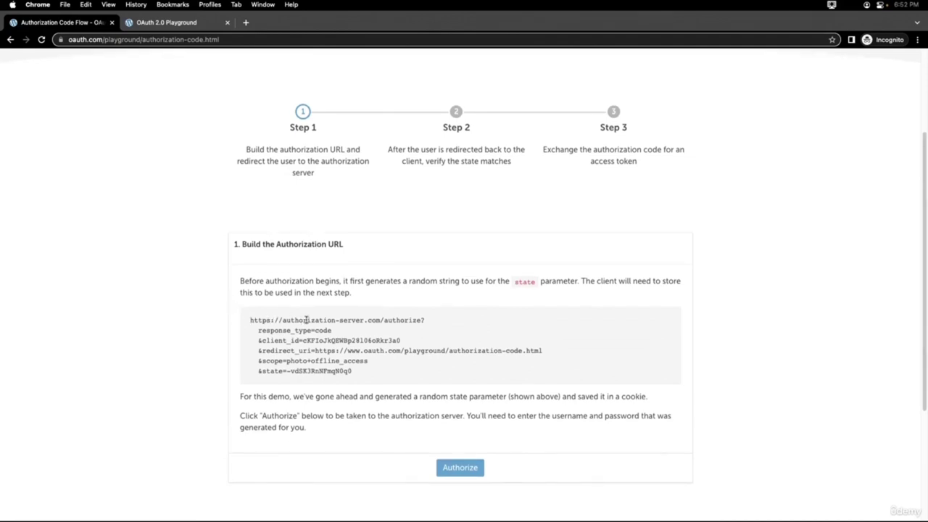
Examine the authorization URL's endpoint address and its response_type and client_id parameters.
left_click(419, 320, "shift")
left_click_drag(419, 320, 423, 319)
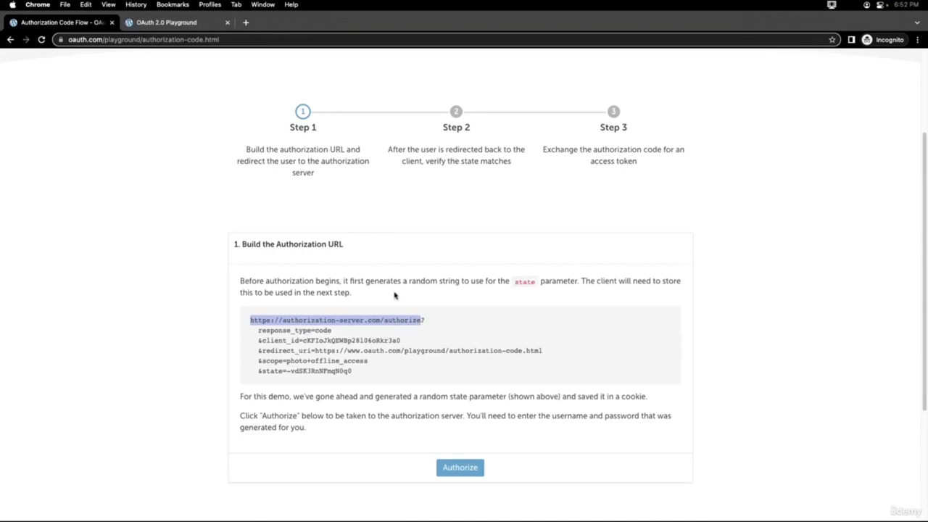
scroll(364, 277, "down", 2)
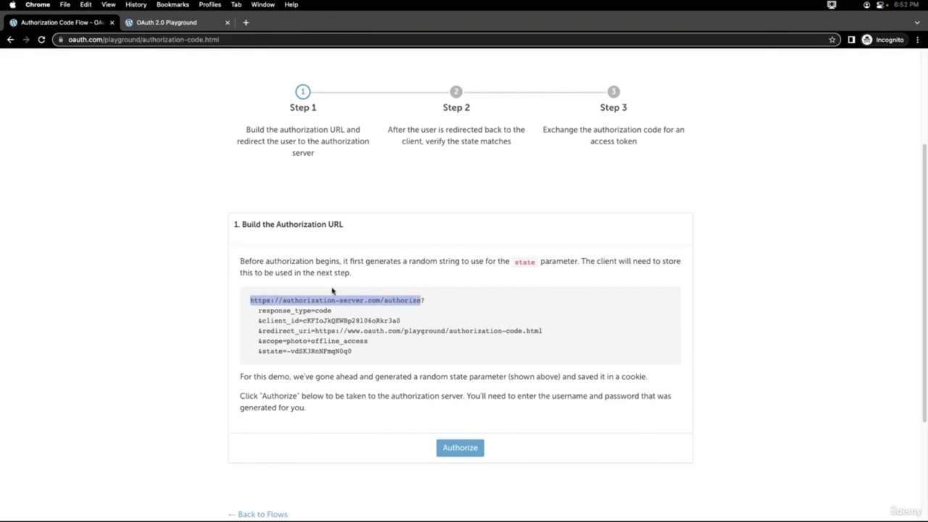
double_click(292, 312)
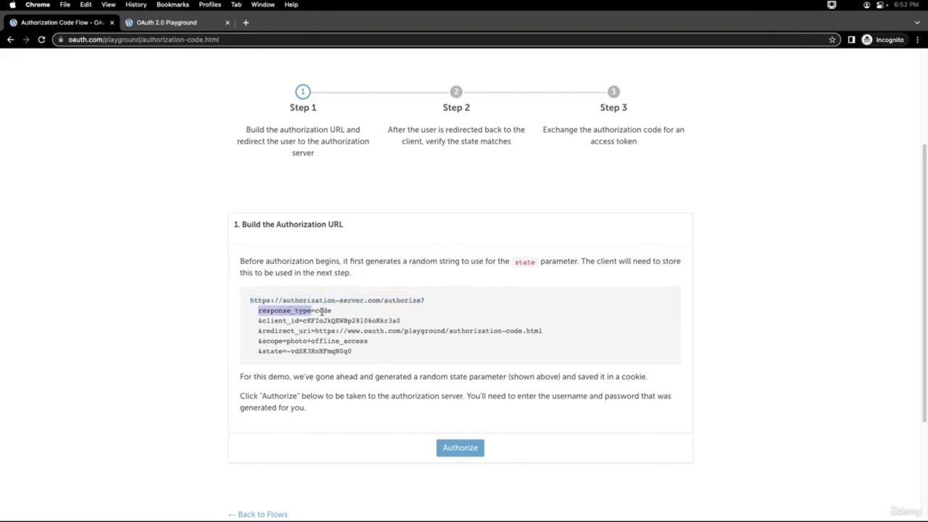
double_click(323, 311)
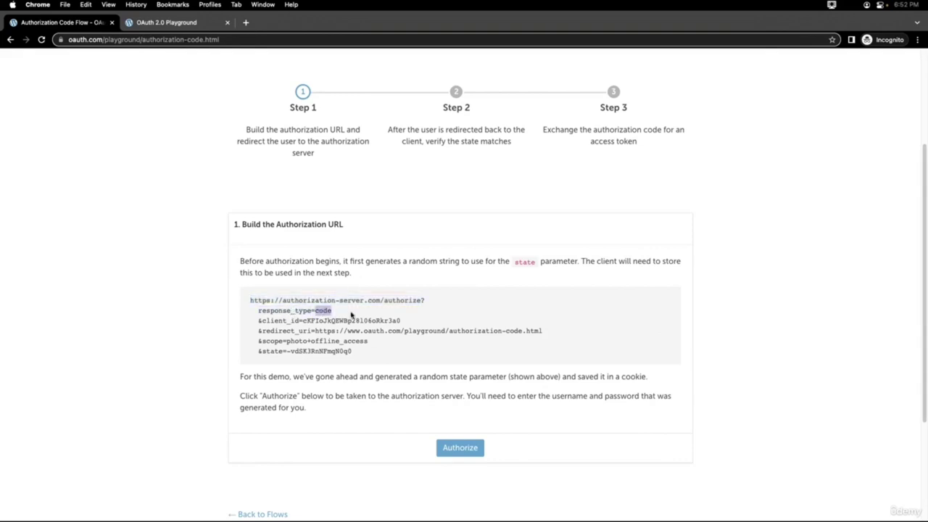
double_click(279, 320)
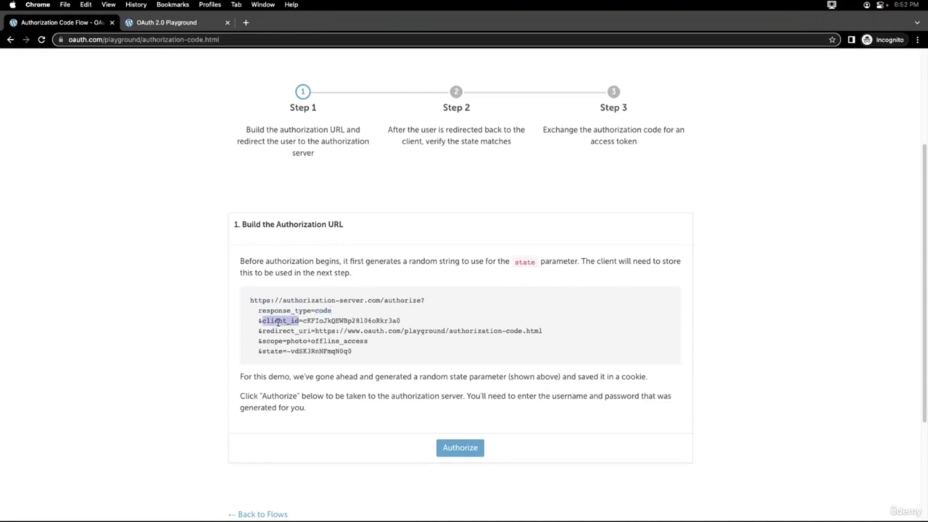
double_click(315, 320)
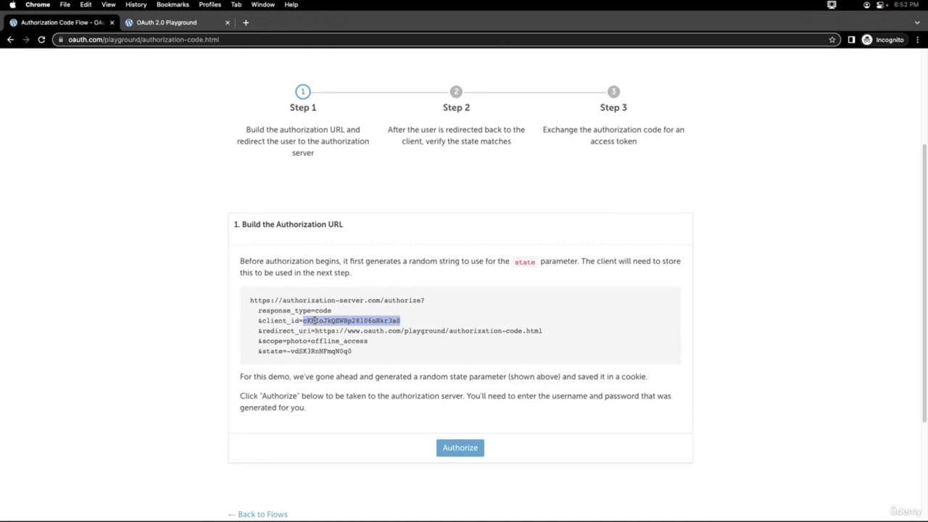
Examine the redirect_uri, scope and state parameters in the authorization URL, including the photo and offline_access scopes.
double_click(289, 331)
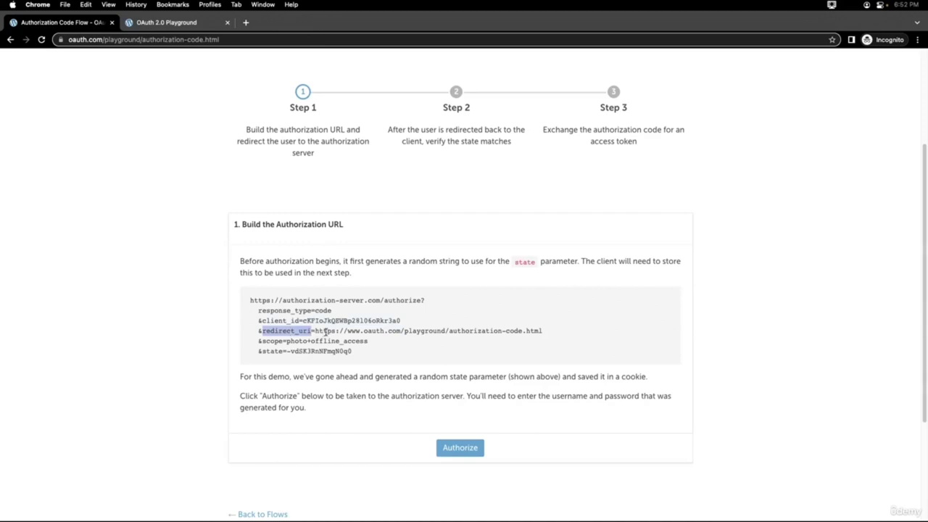
double_click(326, 332)
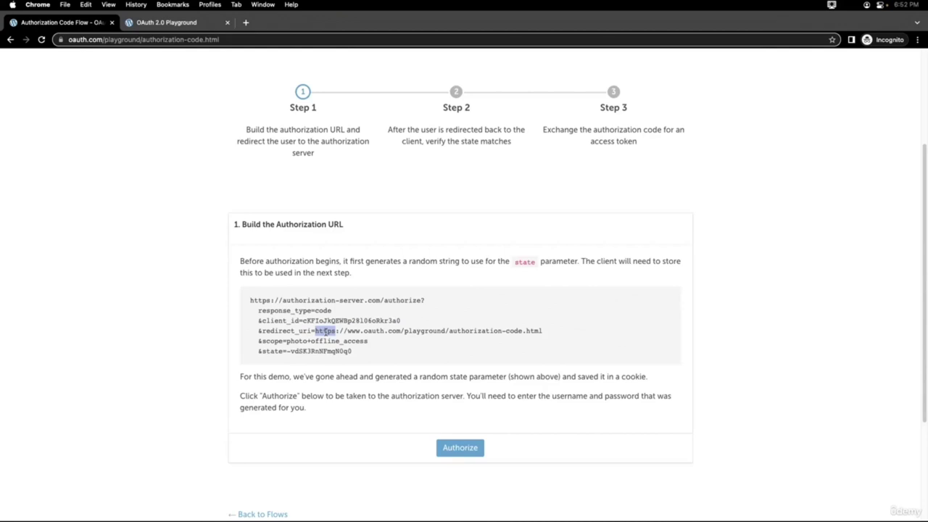
double_click(272, 341)
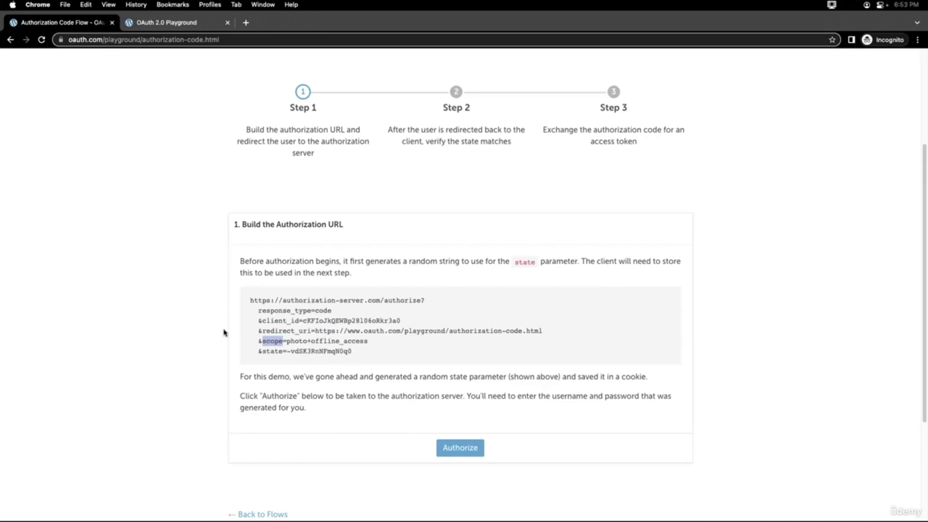
double_click(297, 341)
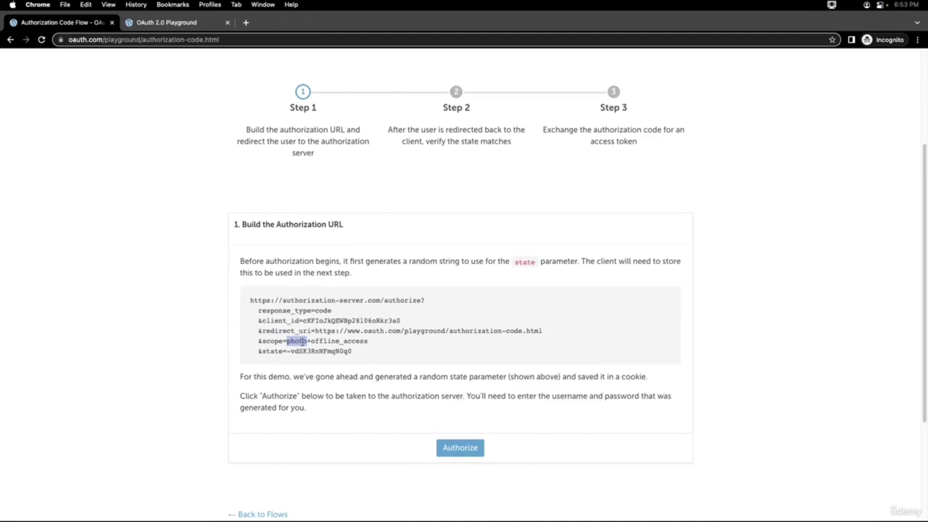
double_click(335, 341)
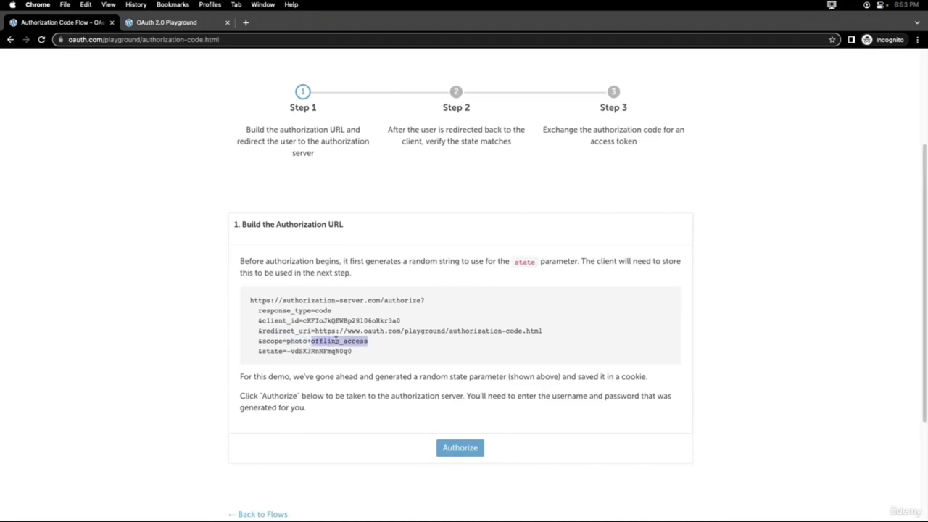
double_click(273, 352)
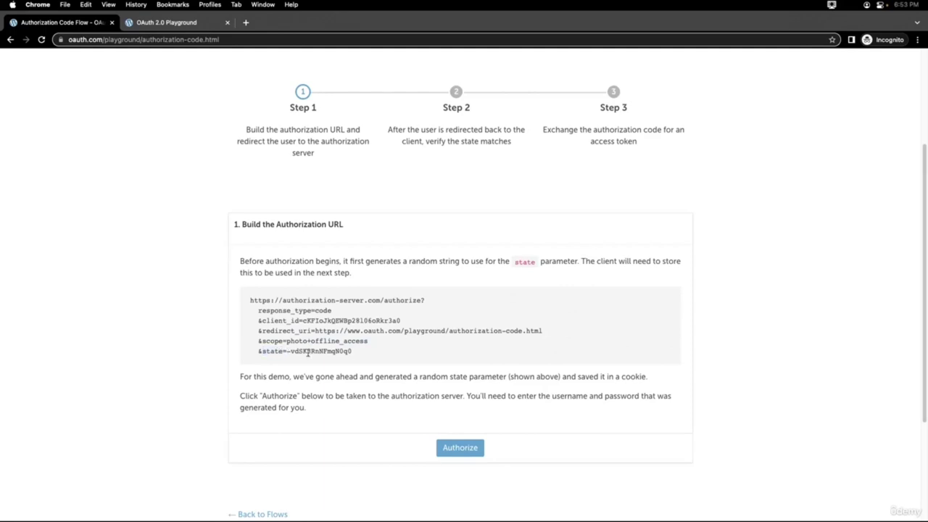
double_click(299, 352)
left_click_drag(286, 353, 356, 354)
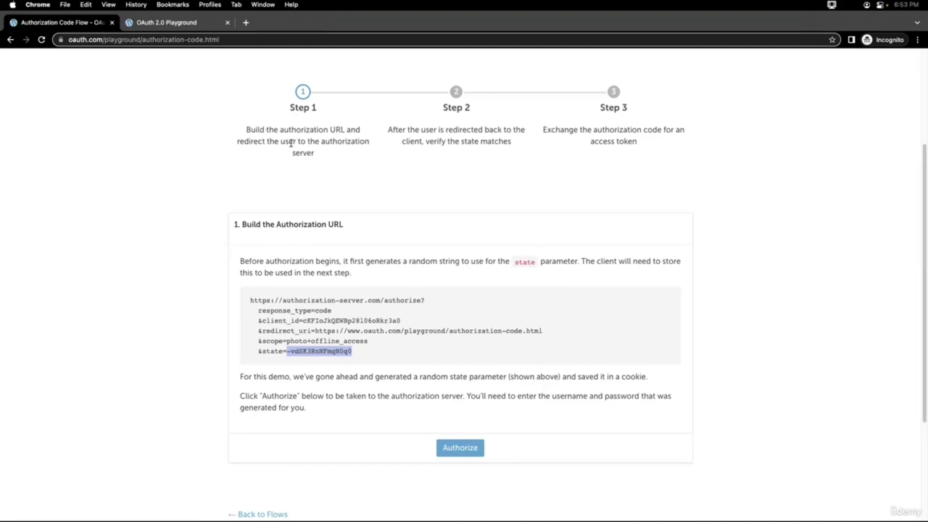
Send the authorization request and fill in the username on the login form with the login copied from the generated user account.
left_click(459, 448)
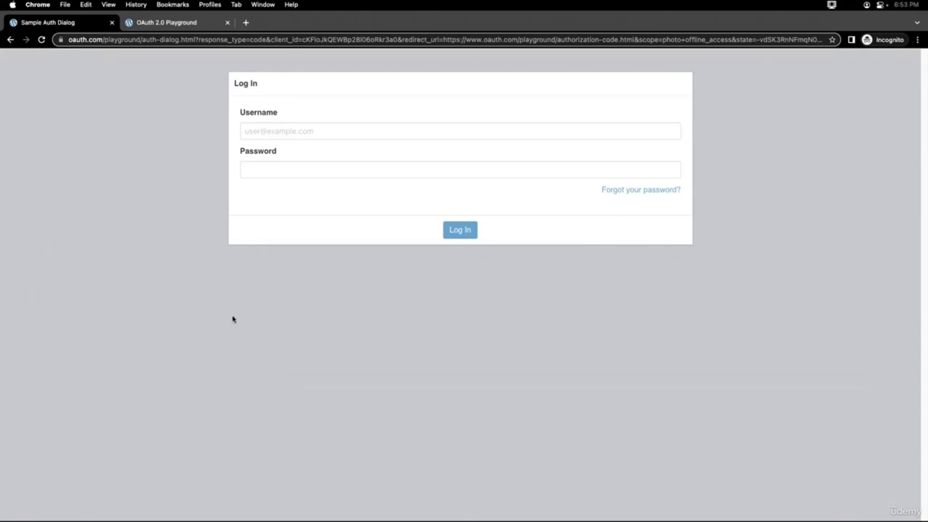
left_click(277, 132)
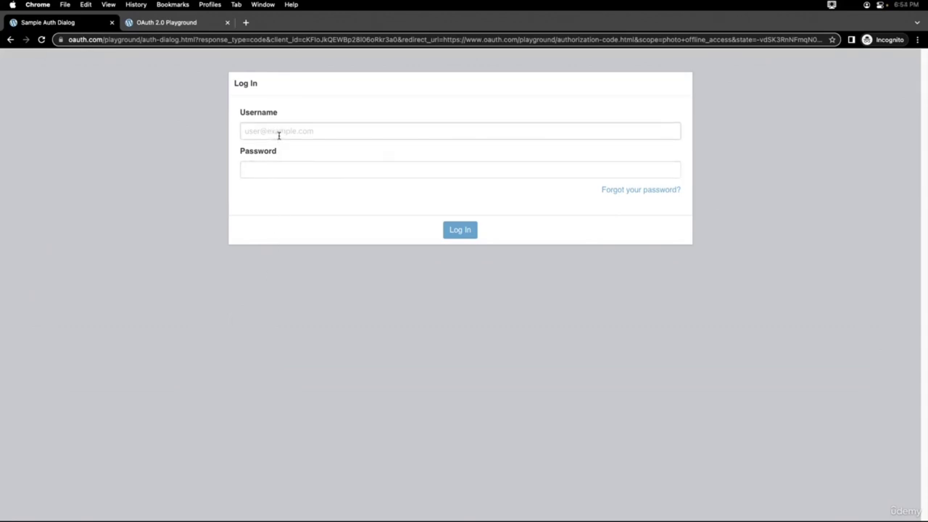
left_click(280, 144)
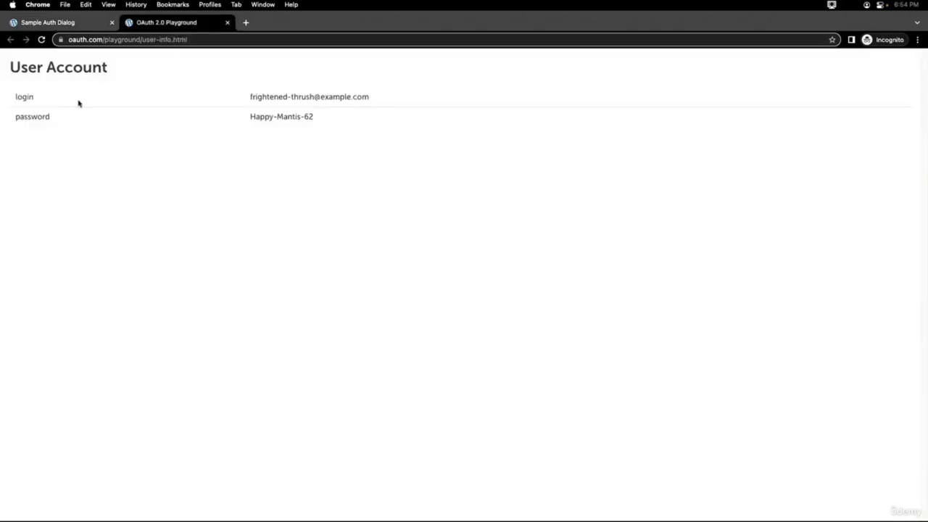
triple_click(263, 95)
key("super+c")
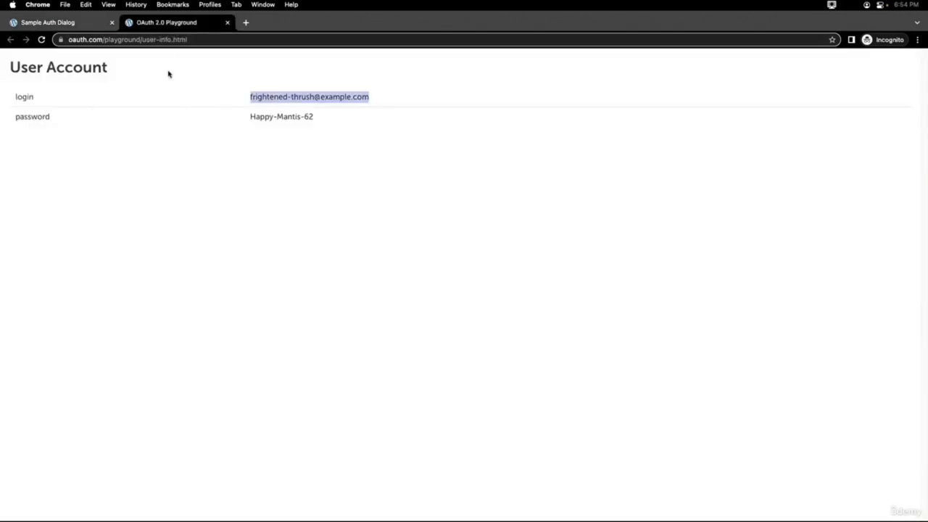
left_click(75, 24)
left_click(253, 129)
key("super+v")
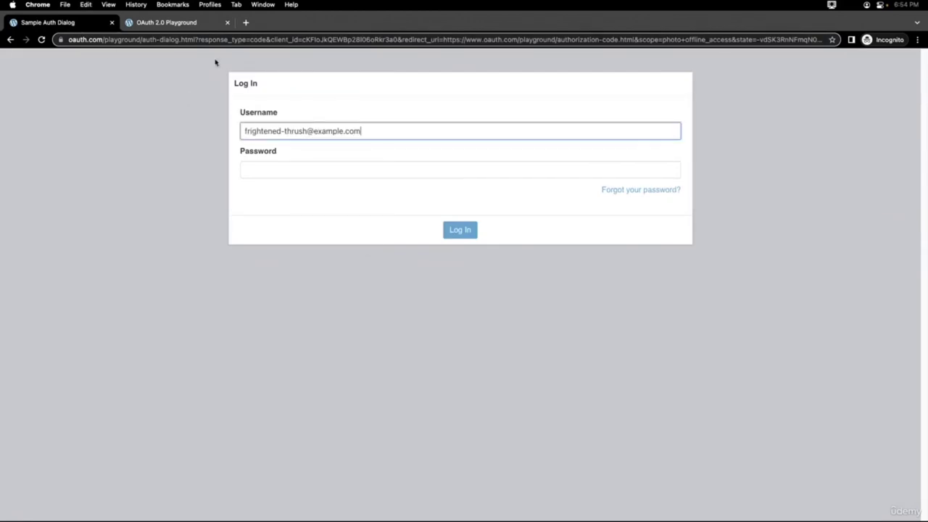
Copy the generated user account's password into the login form's password field and log in.
key("ctrl+Tab")
triple_click(264, 116)
key("super+c")
key("ctrl+shift+Tab")
key("Tab")
key("super+v")
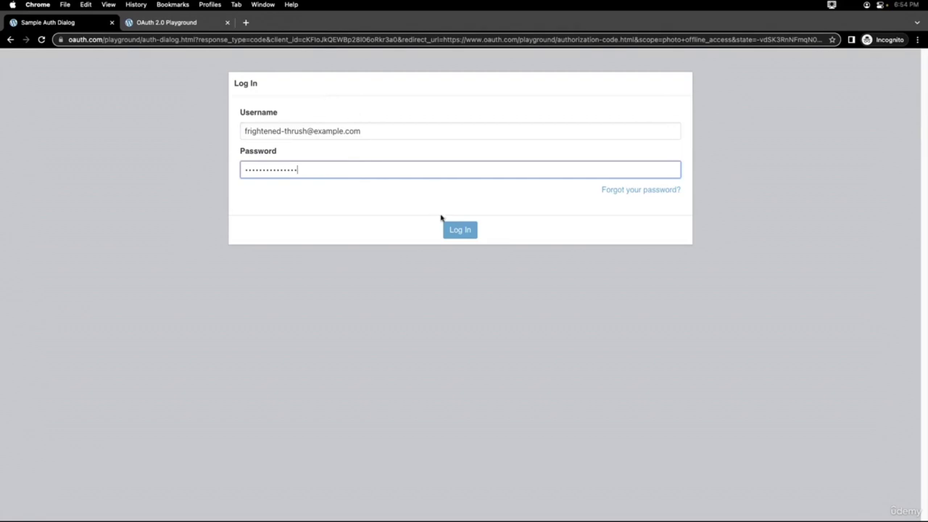
left_click(470, 236)
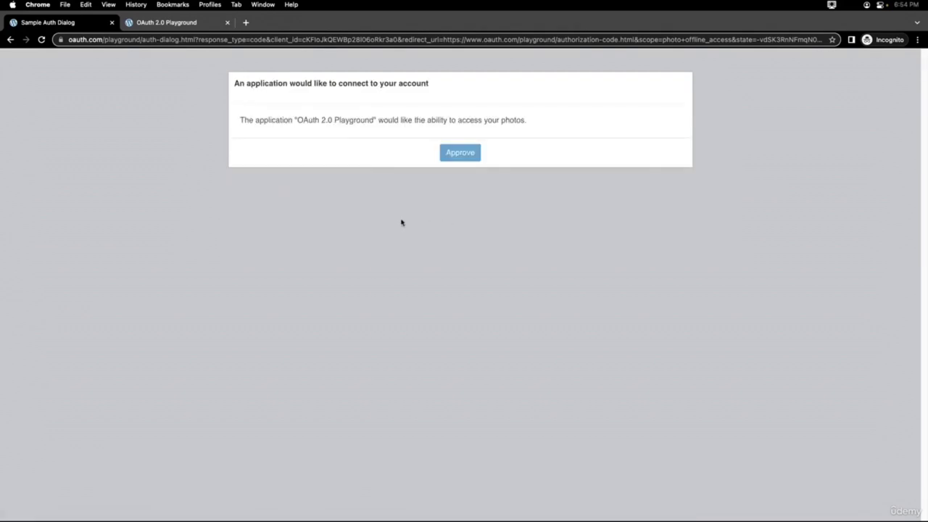
Approve the application's photo access, and confirm that the state returned in the redirect URL matches the stored one.
double_click(301, 120)
left_click(460, 153)
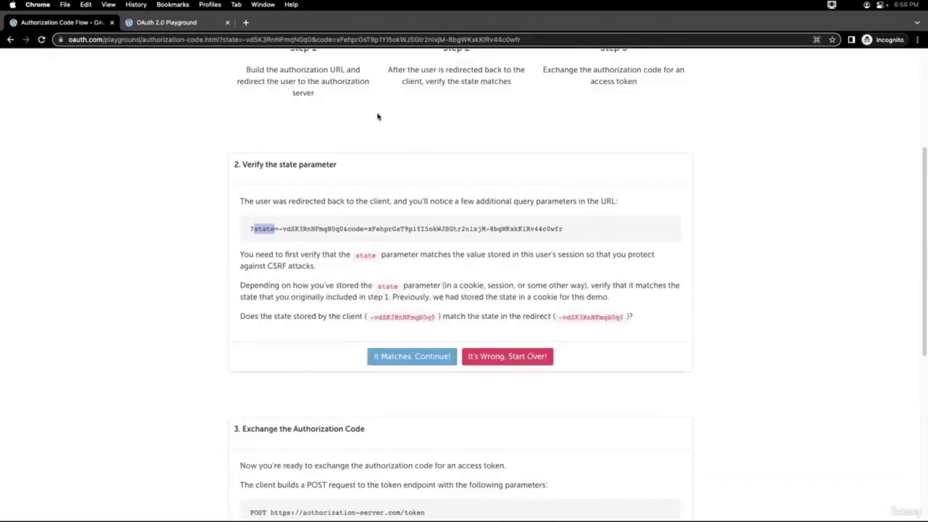
left_click(245, 41)
double_click(290, 40)
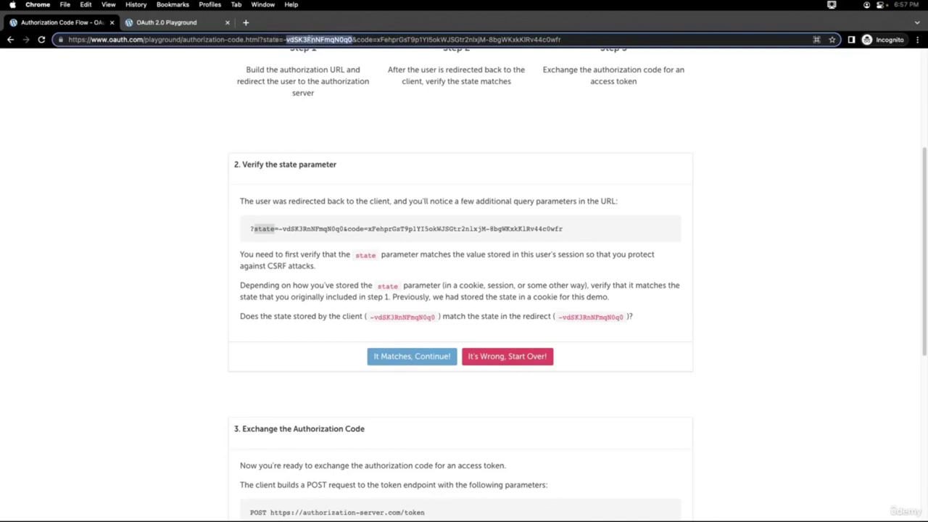
left_click(397, 358)
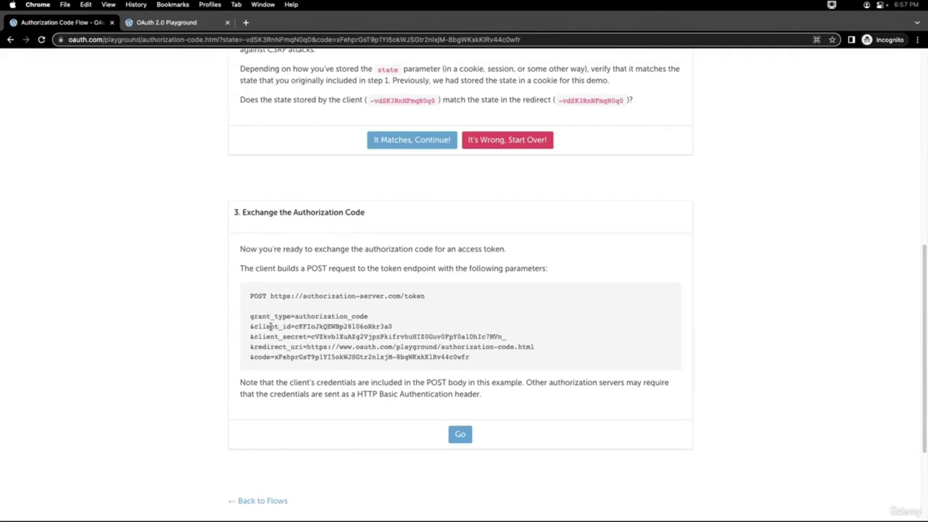
Examine the client_secret, redirect_uri and code parameters of the token request in the Exchange the Authorization Code section.
double_click(275, 338)
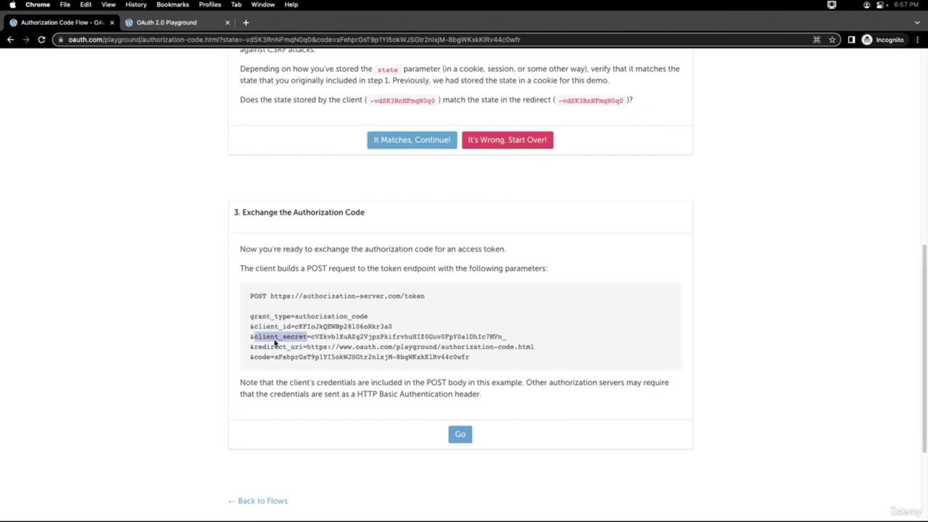
left_click(274, 344)
double_click(274, 346)
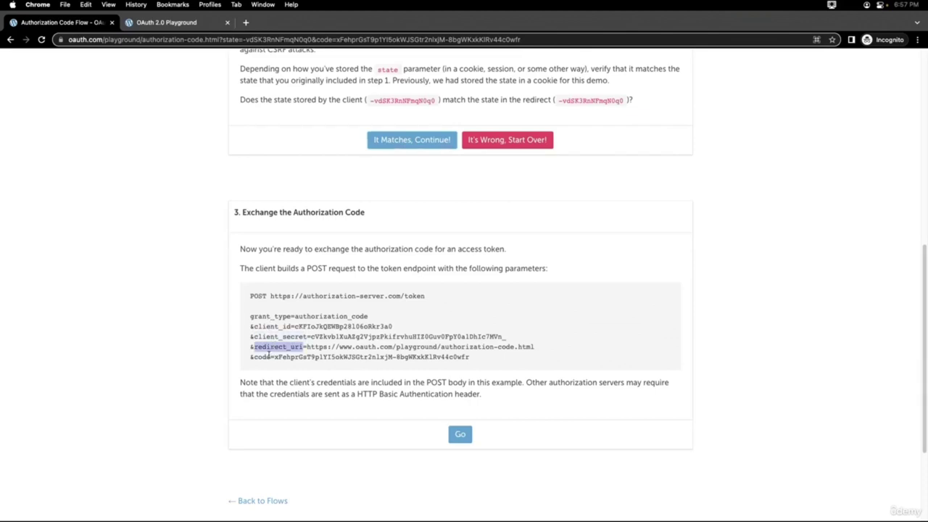
double_click(262, 357)
left_click(276, 356)
left_click_drag(276, 357, 381, 357)
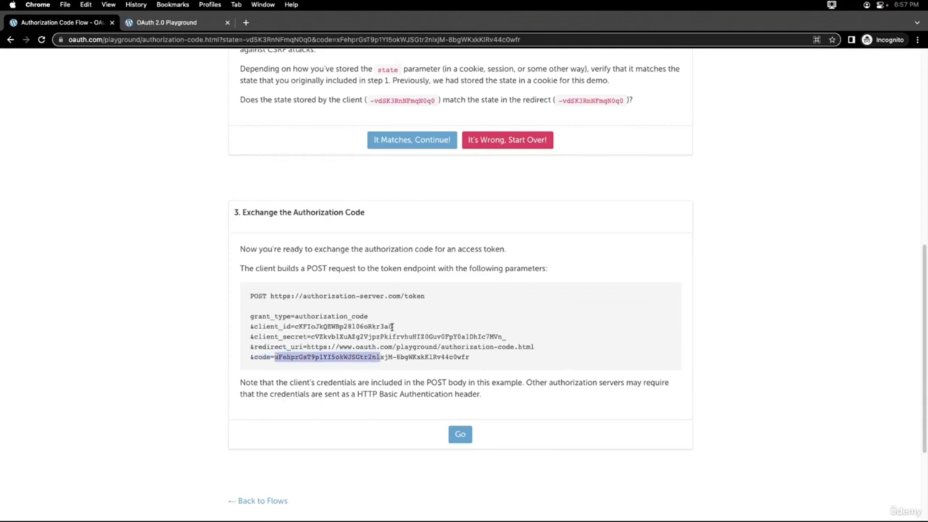
Send the token request to exchange the authorization code for an access token.
left_click(462, 435)
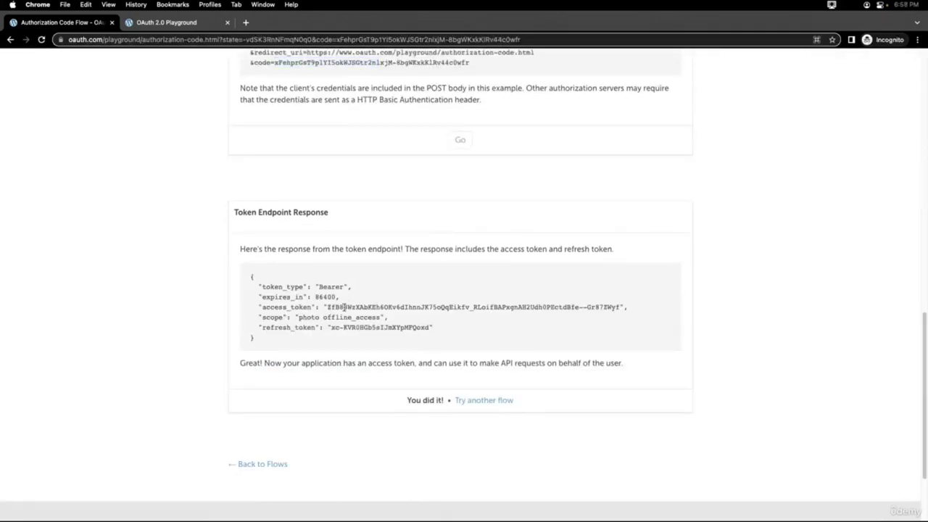
Examine the access_token, scope, refresh_token, expires_in and token_type fields in the Token Endpoint Response.
double_click(344, 308)
triple_click(308, 317)
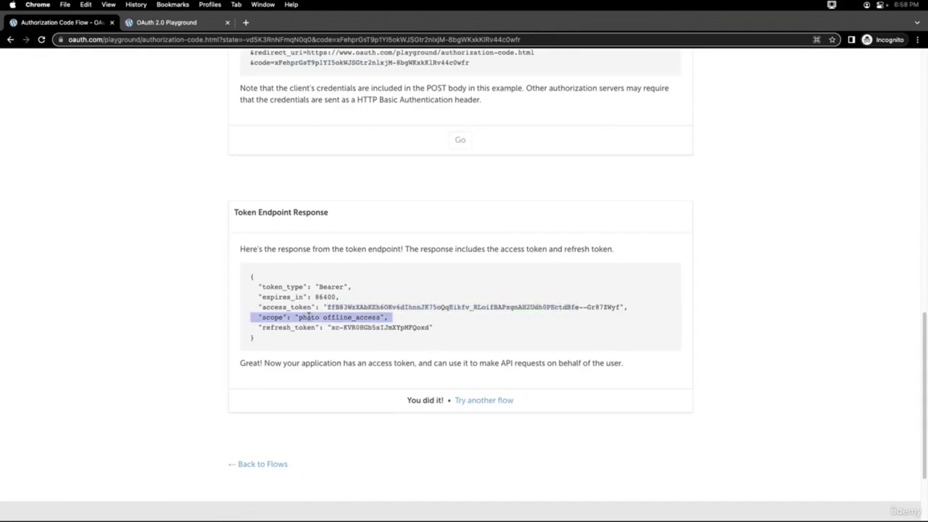
left_click(312, 318)
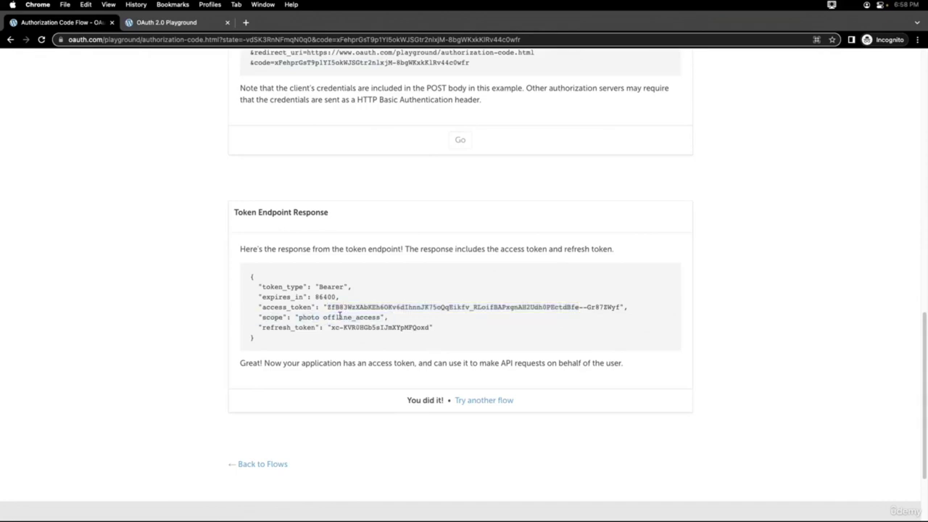
double_click(344, 317)
double_click(294, 328)
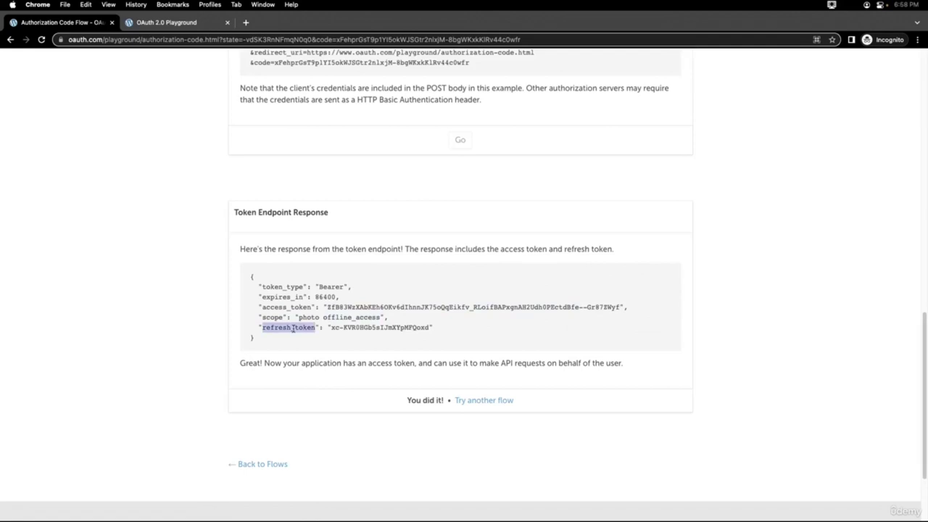
left_click(293, 327)
double_click(283, 297)
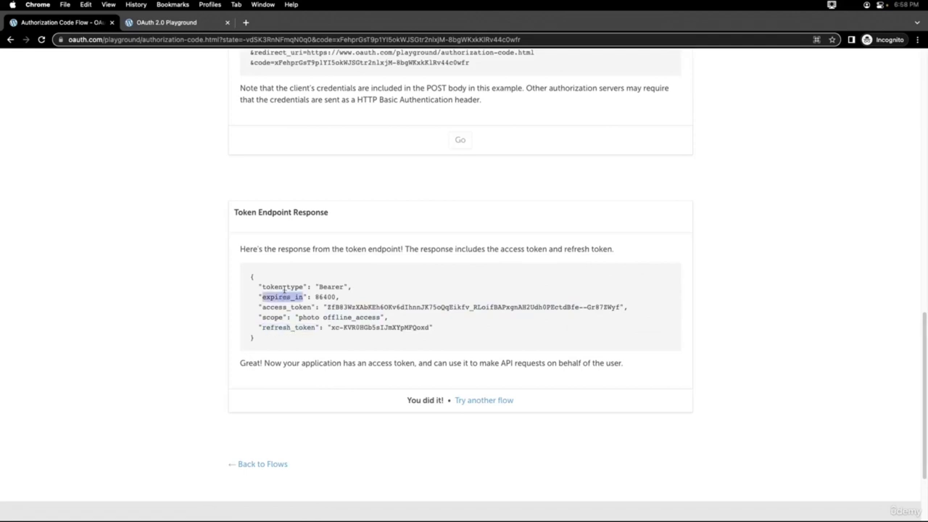
double_click(285, 287)
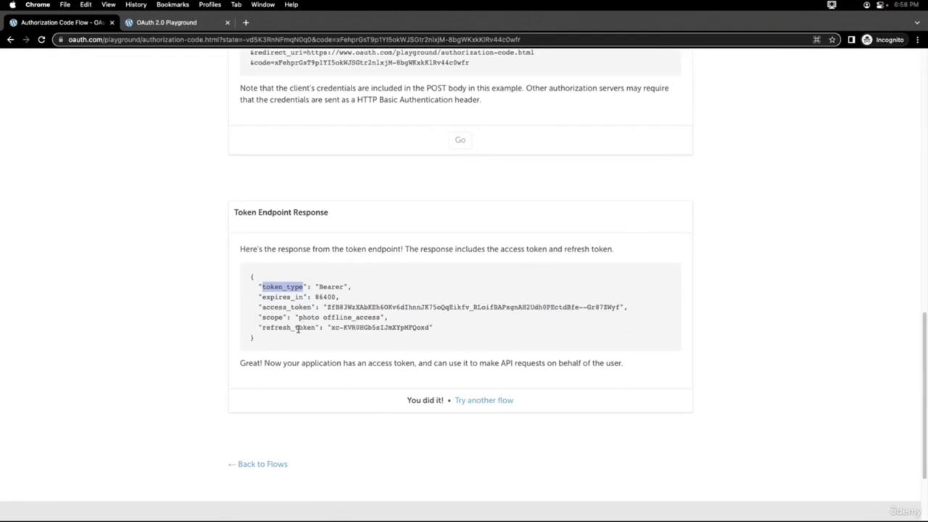